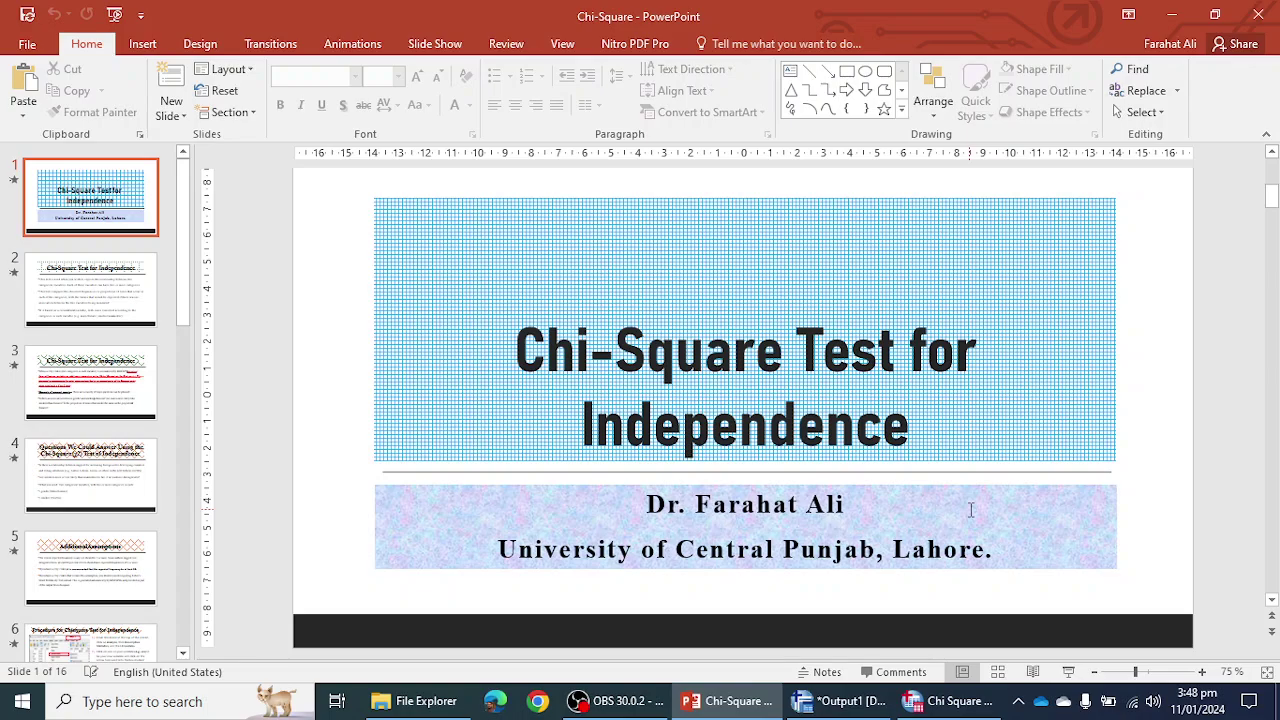
Review the slides on the chi-square test for independence, covering its purpose, research questions, assumptions and Crosstabs procedure.
scroll(935, 408, down, 1)
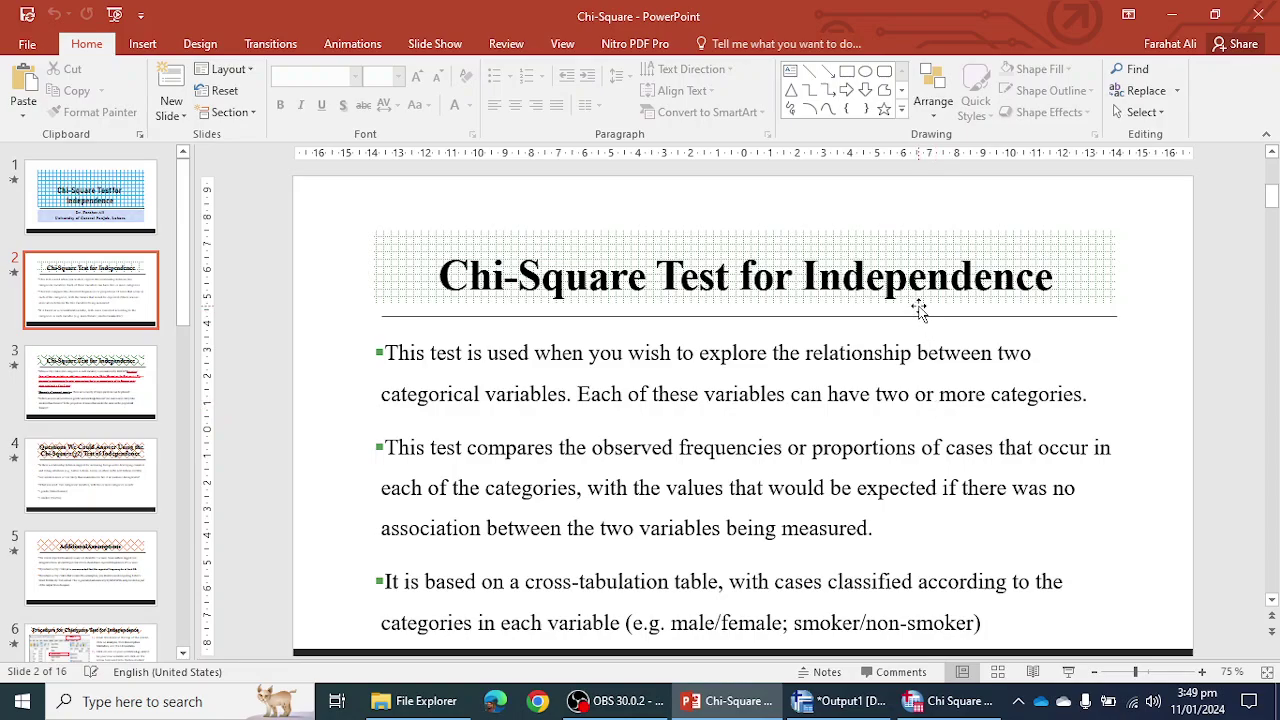
scroll(918, 320, down, 3)
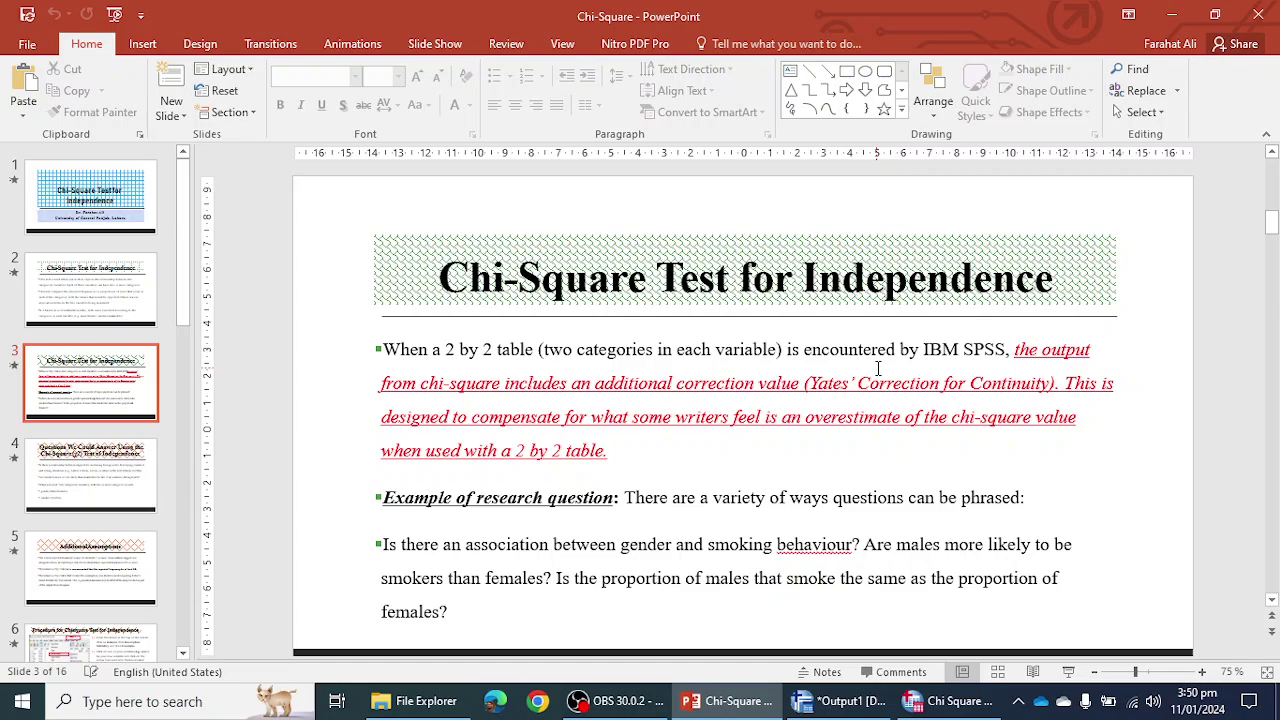
scroll(878, 368, down, 3)
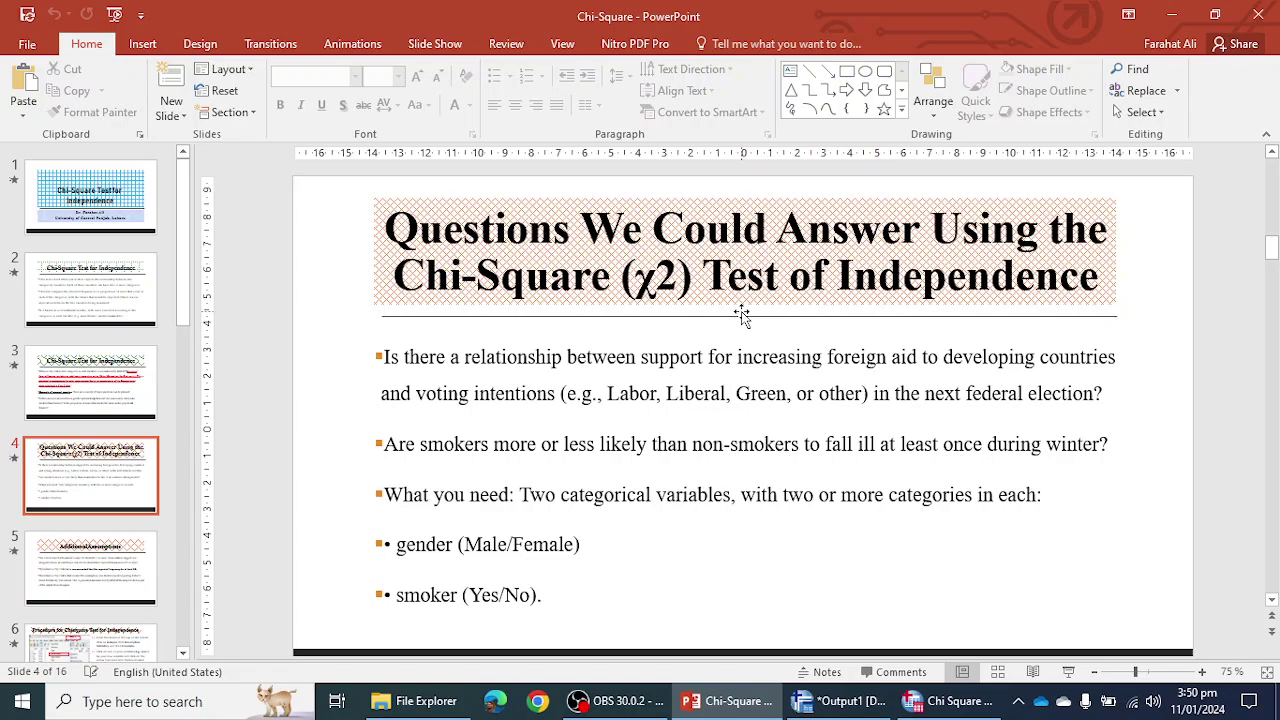
scroll(735, 295, down, 3)
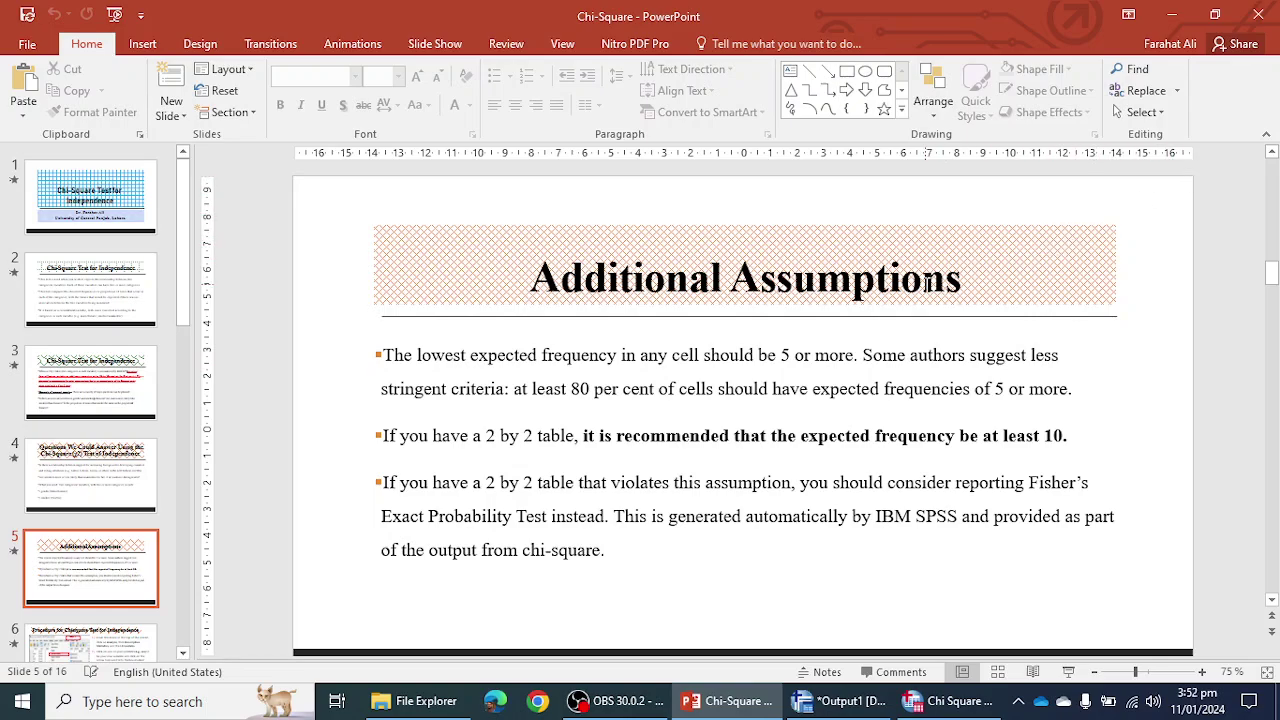
scroll(762, 259, down, 1)
scroll(762, 259, down, 2)
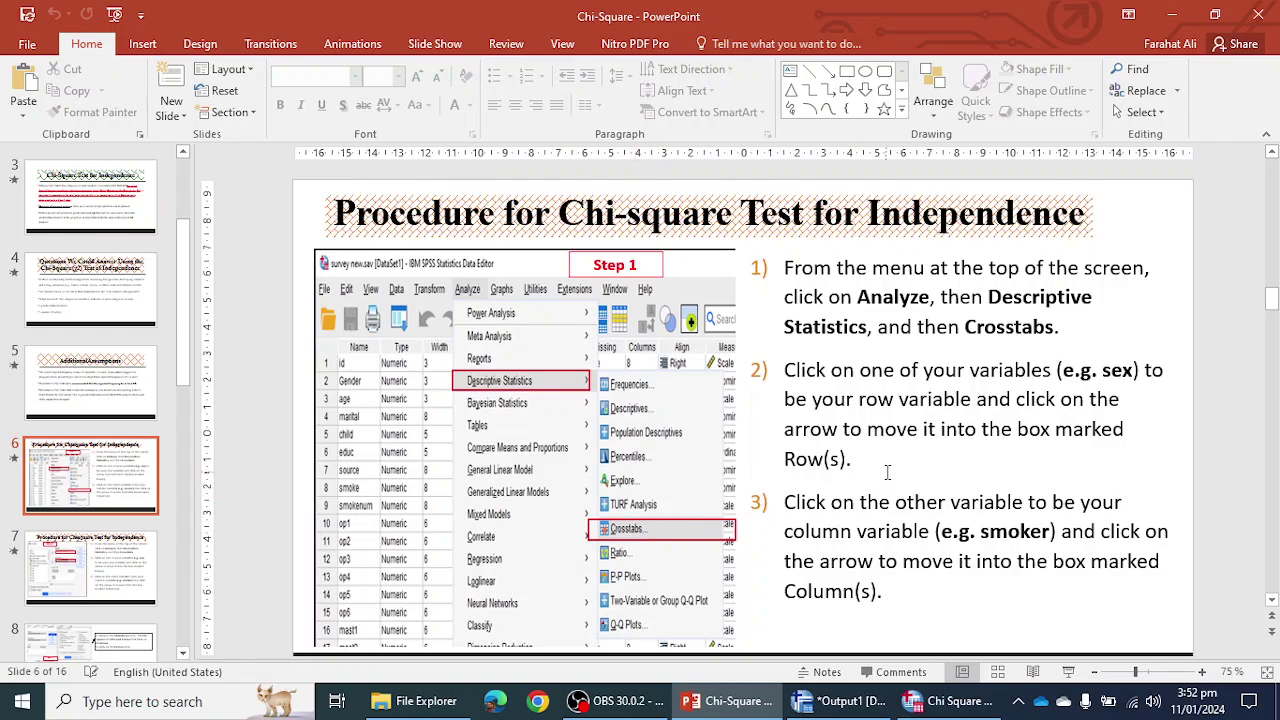
scroll(887, 467, down, 1)
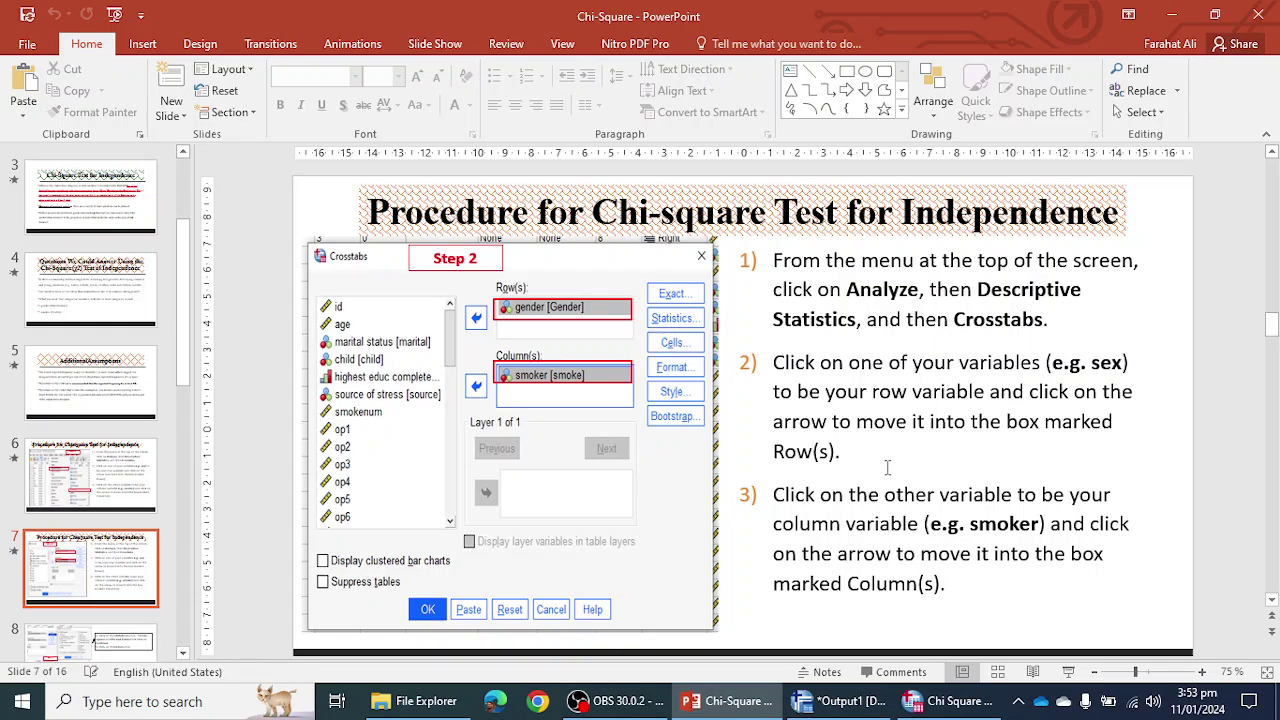
scroll(905, 425, down, 3)
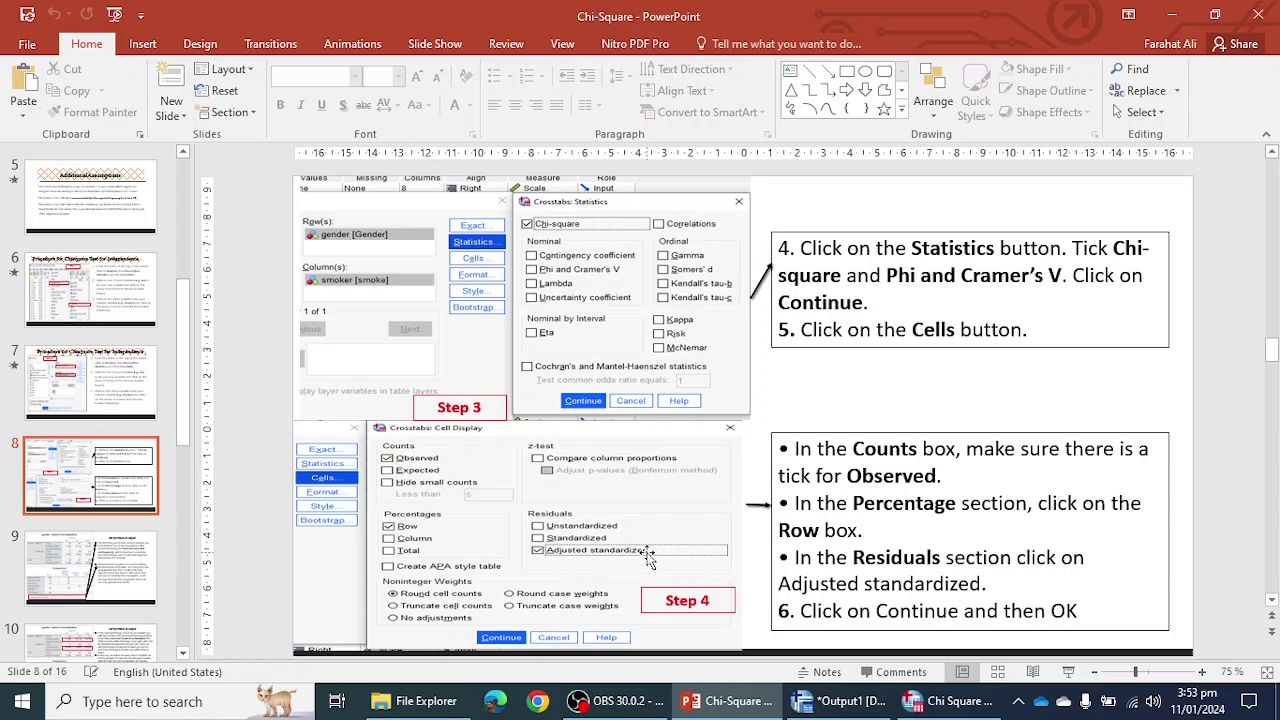
scroll(648, 558, down, 3)
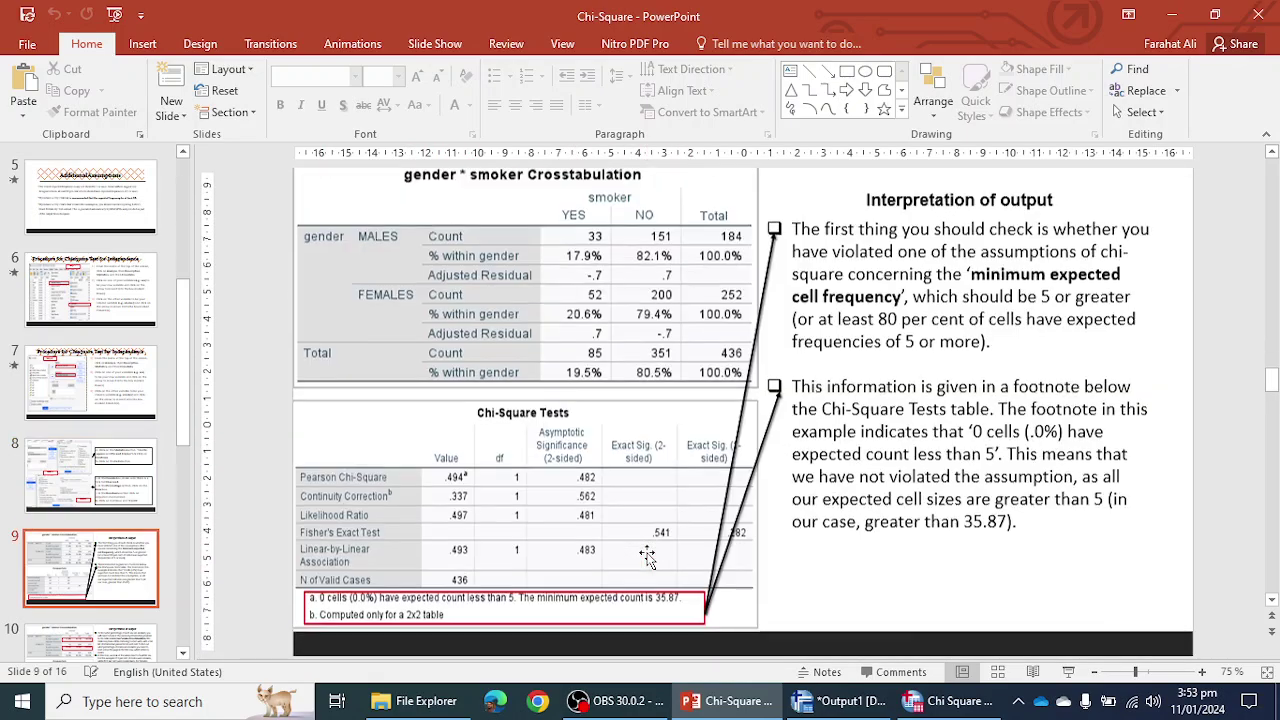
scroll(648, 558, up, 3)
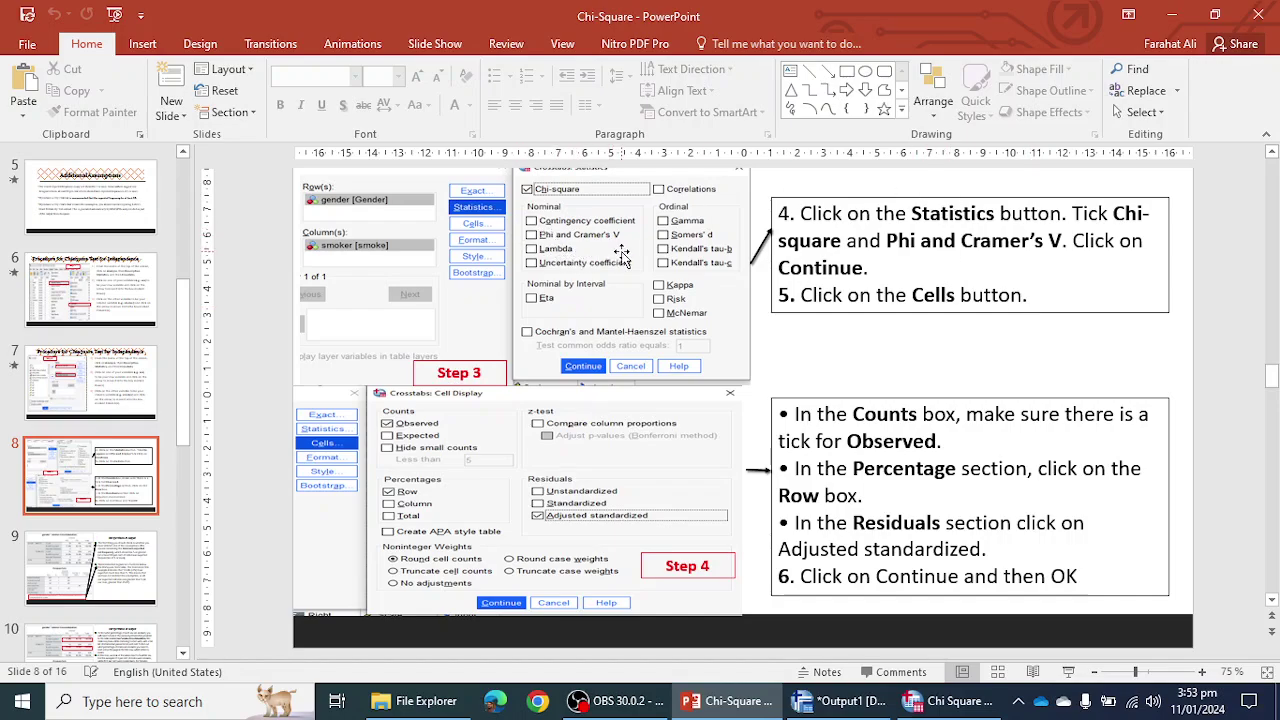
scroll(622, 257, down, 3)
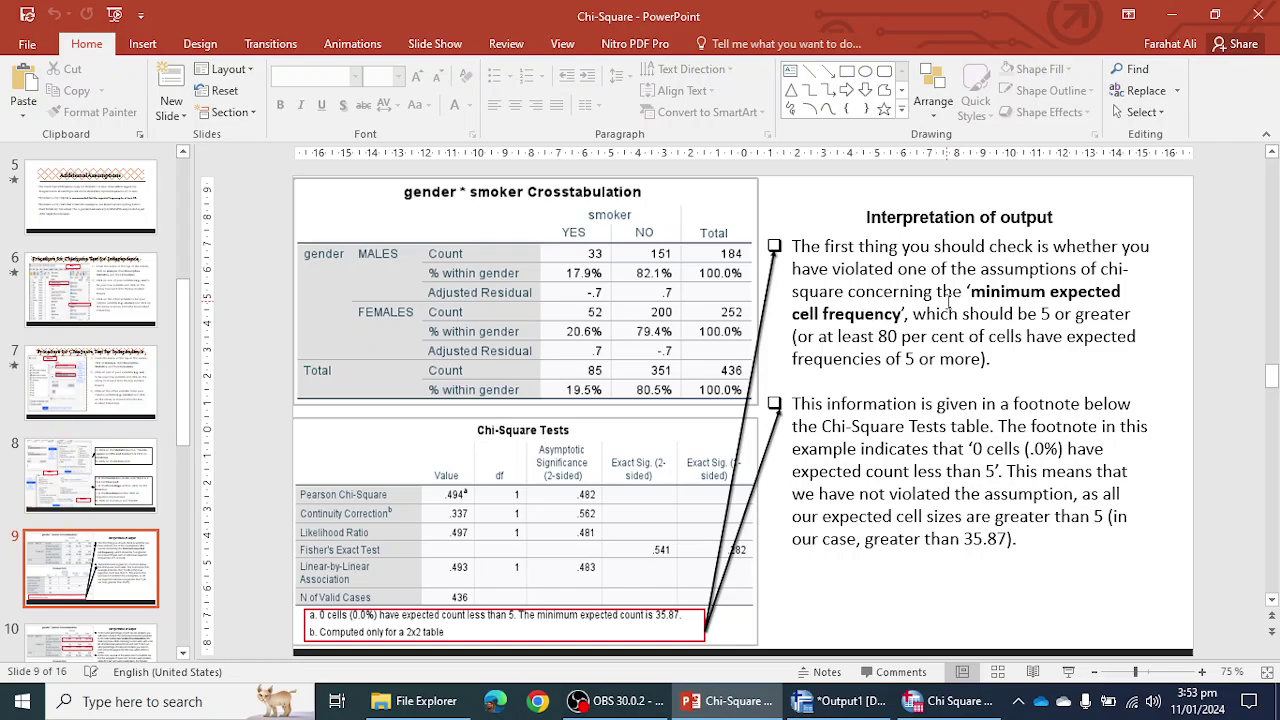
Switch to the SPSS Data Editor and set up a Crosstabs analysis with gender as the row variable and smoker as the column variable.
click(943, 705)
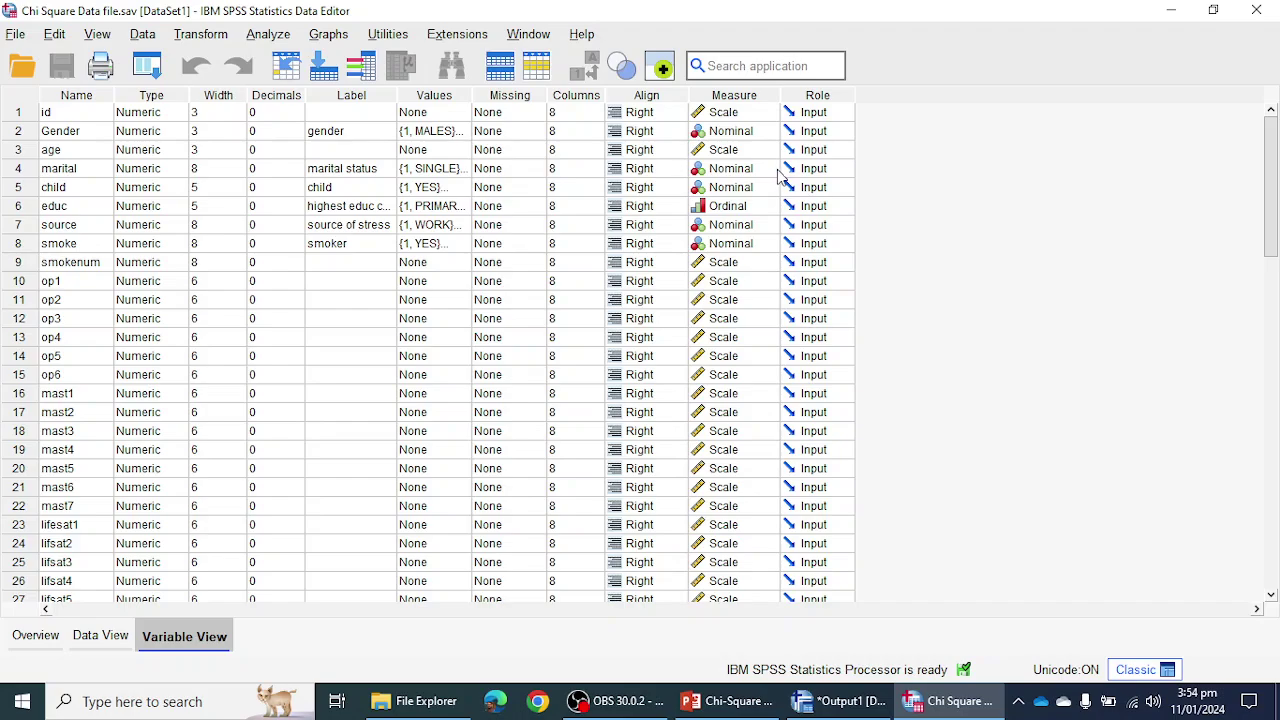
click(268, 35)
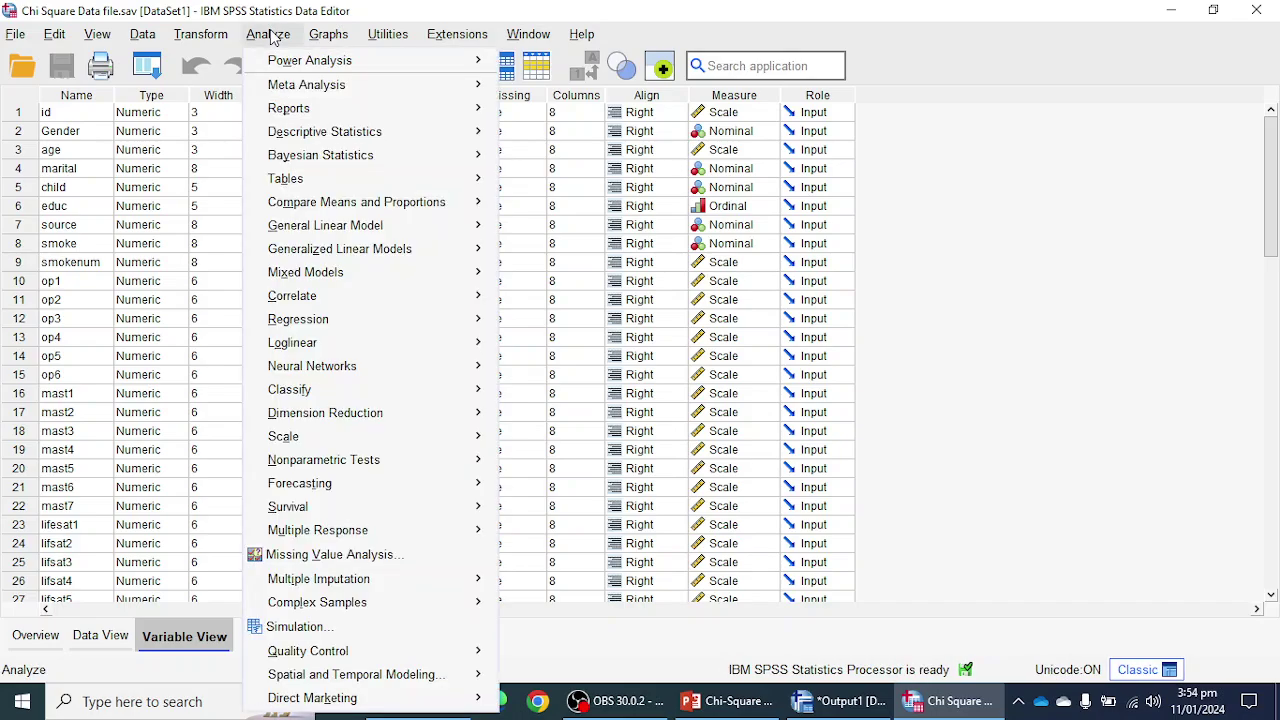
mouse_move(322, 135)
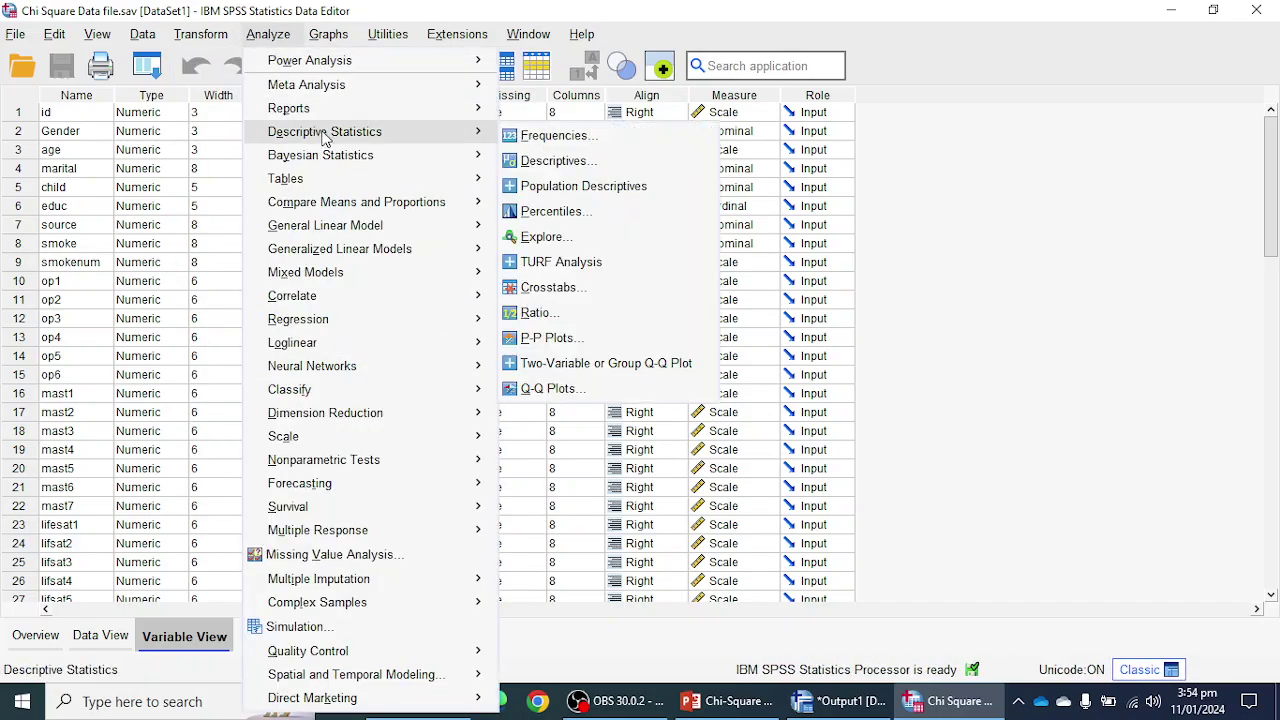
click(552, 288)
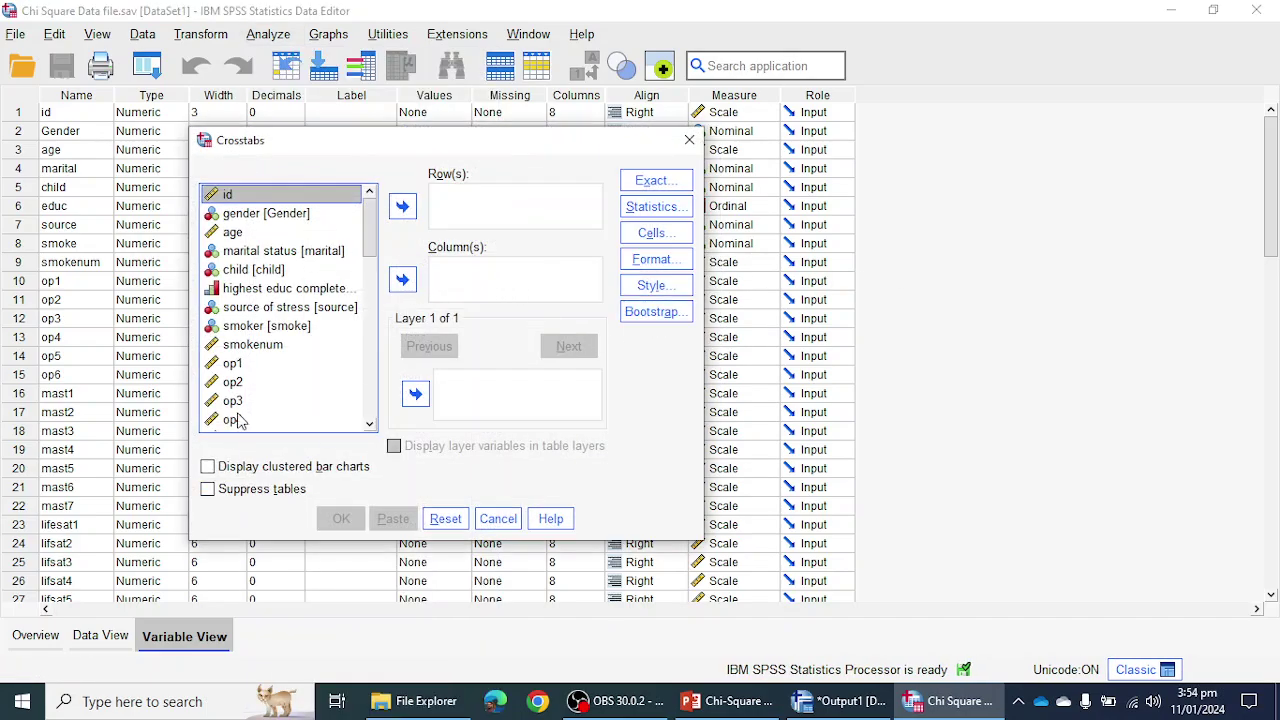
click(279, 222)
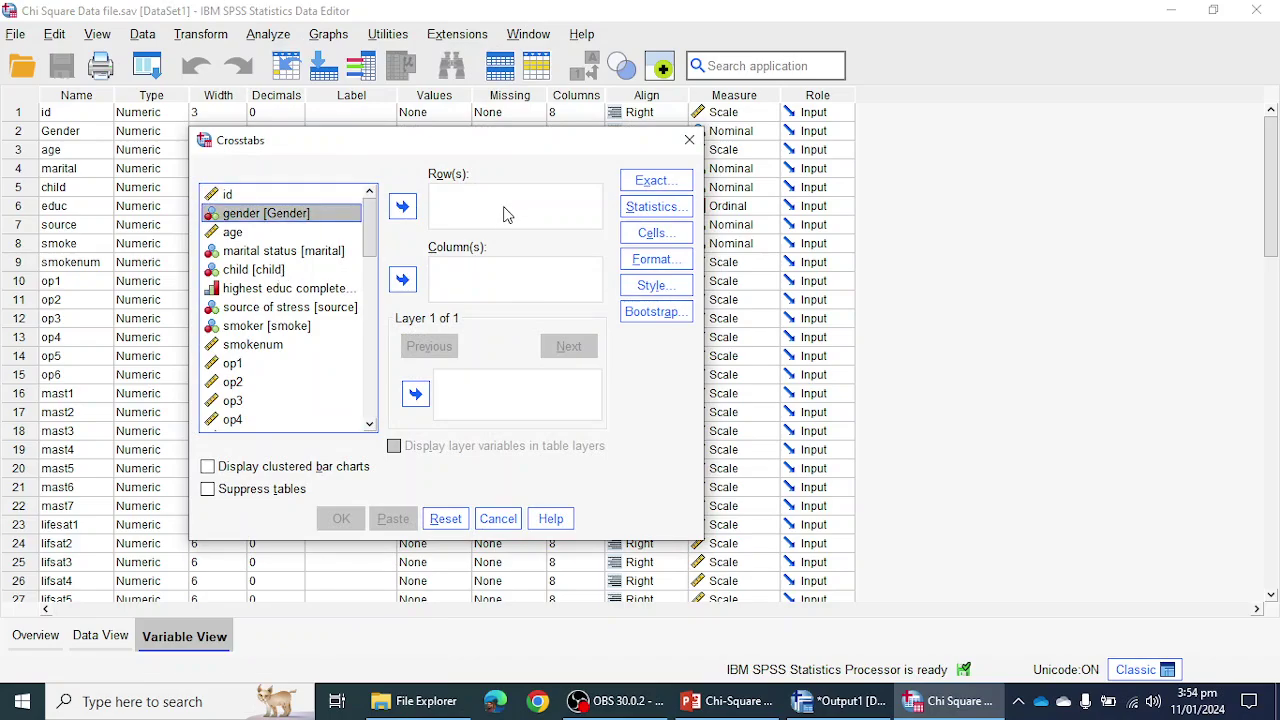
click(402, 206)
scroll(322, 288, down, 6)
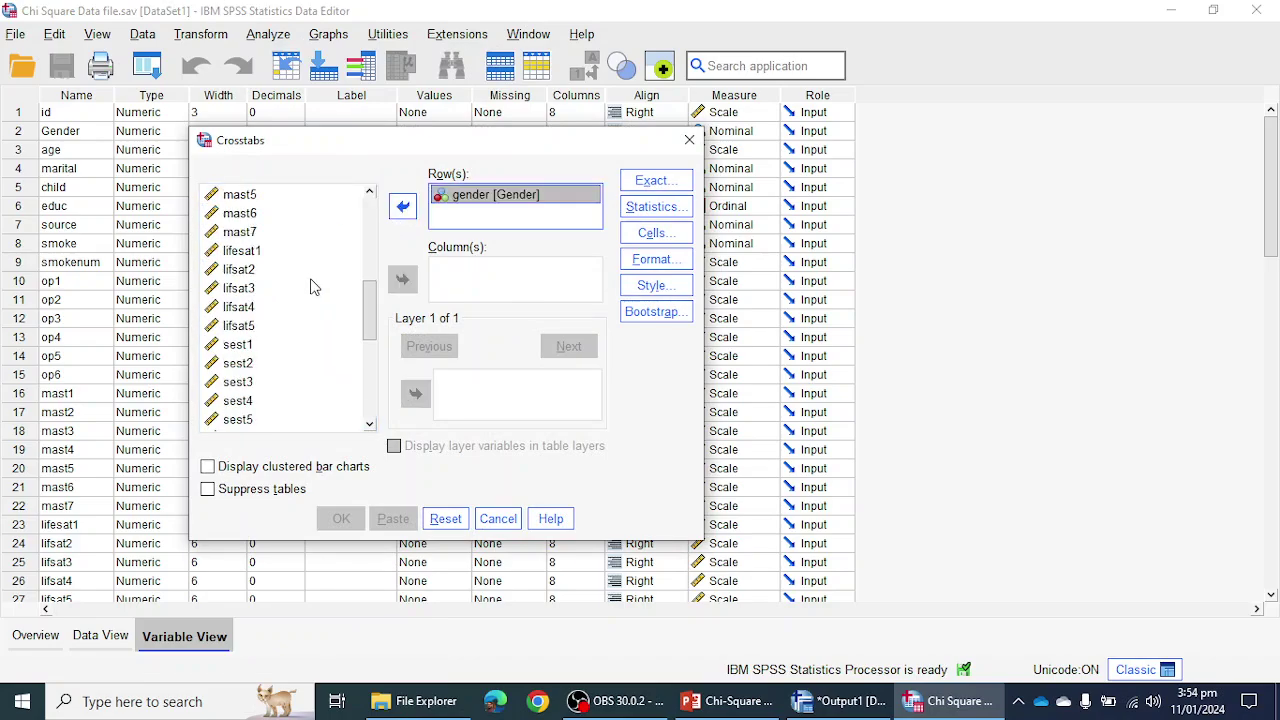
scroll(309, 280, up, 5)
click(243, 252)
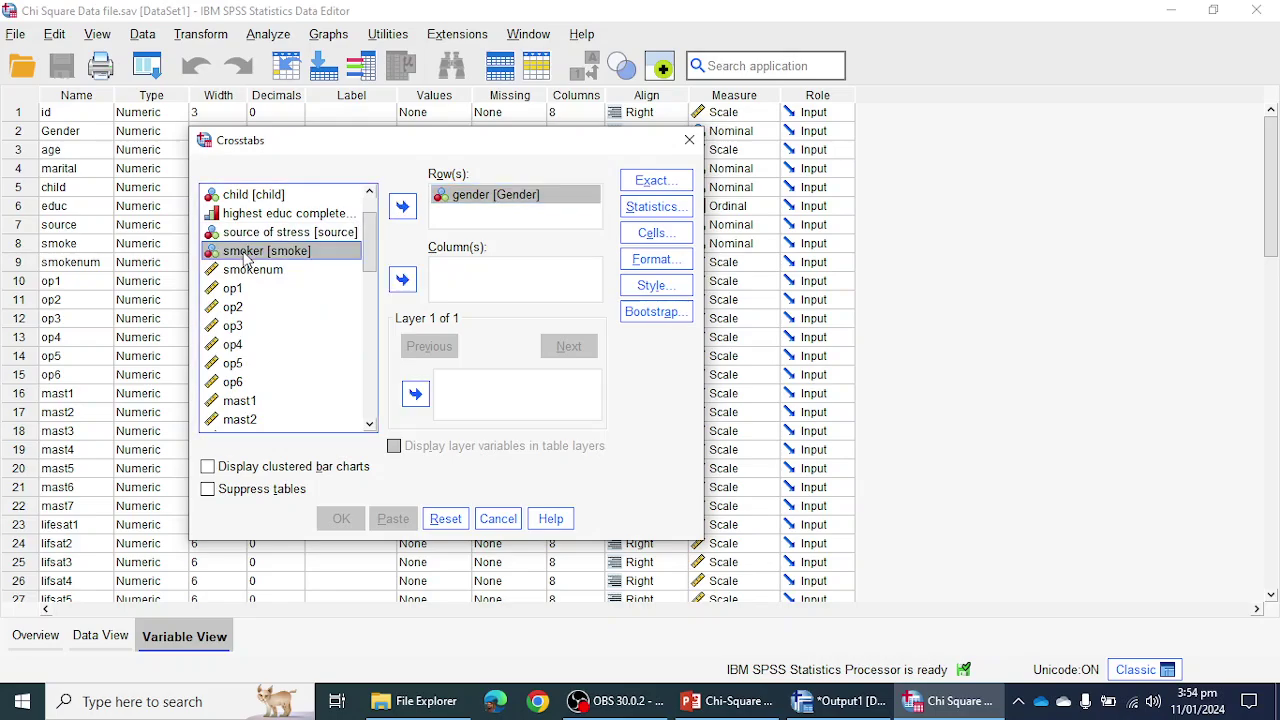
click(402, 283)
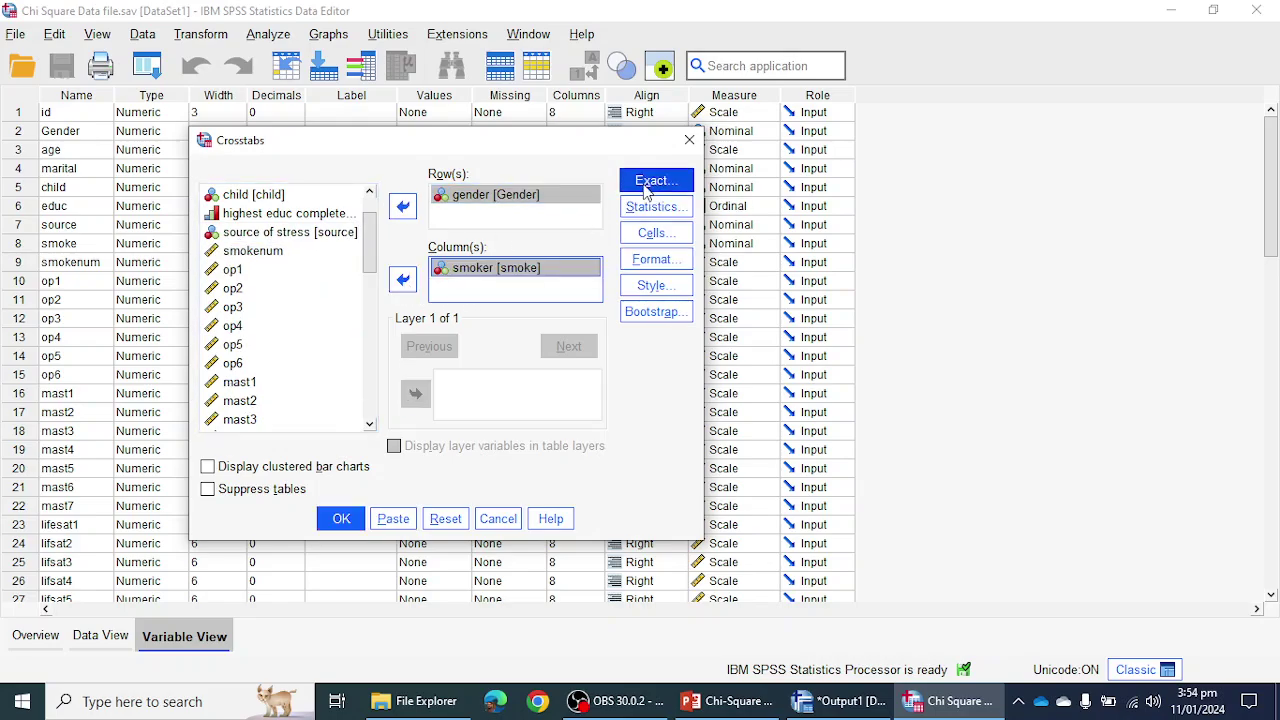
Include the Chi-square and Phi and Cramer's V statistics in the crosstabs analysis.
click(656, 207)
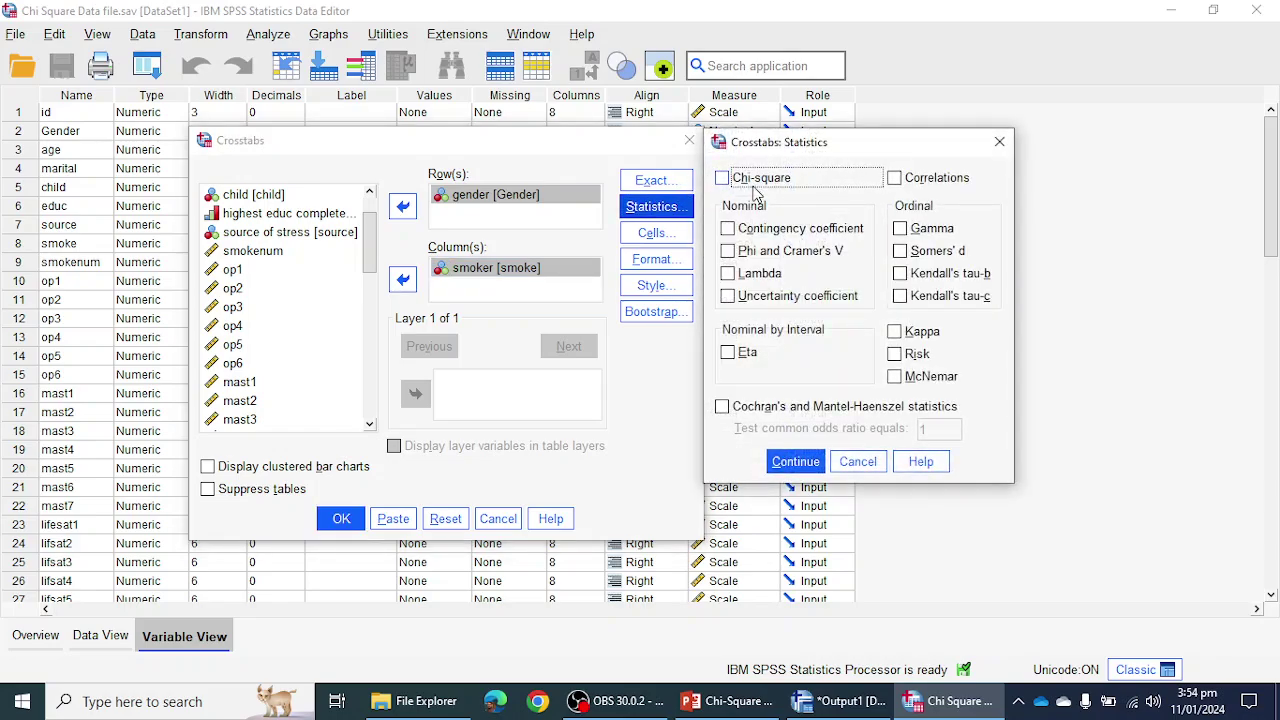
click(723, 179)
click(728, 251)
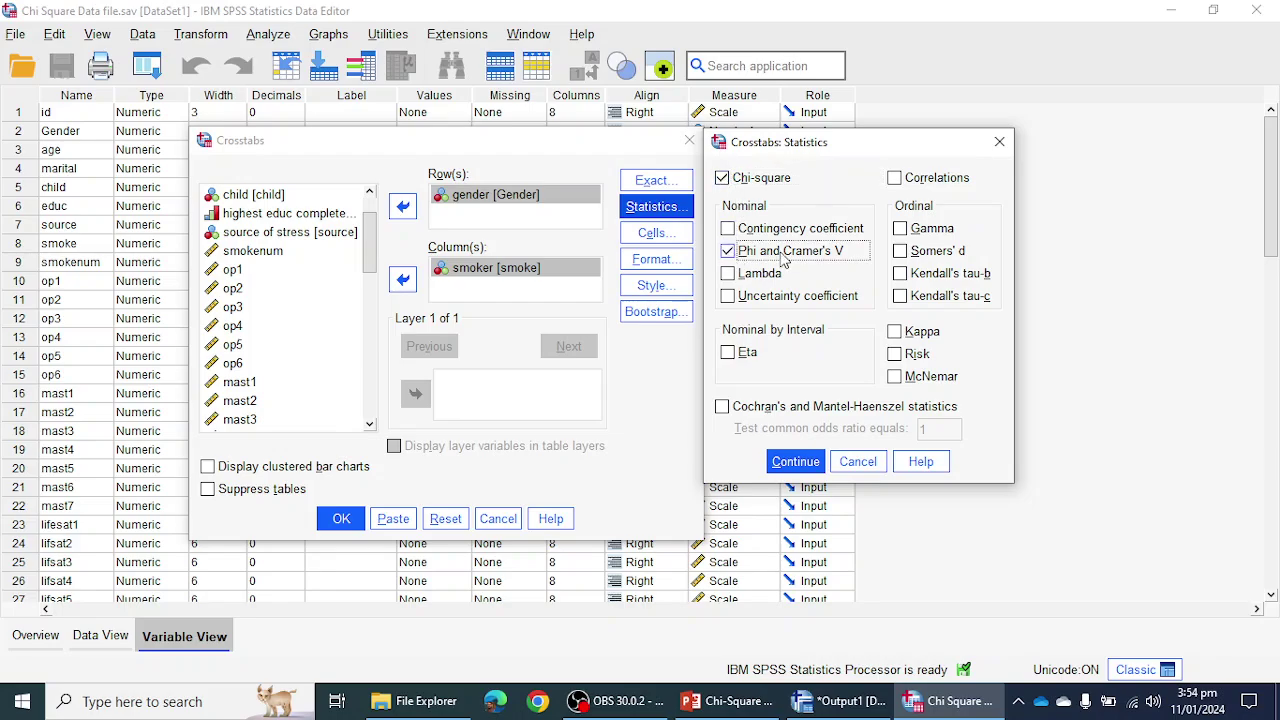
click(785, 462)
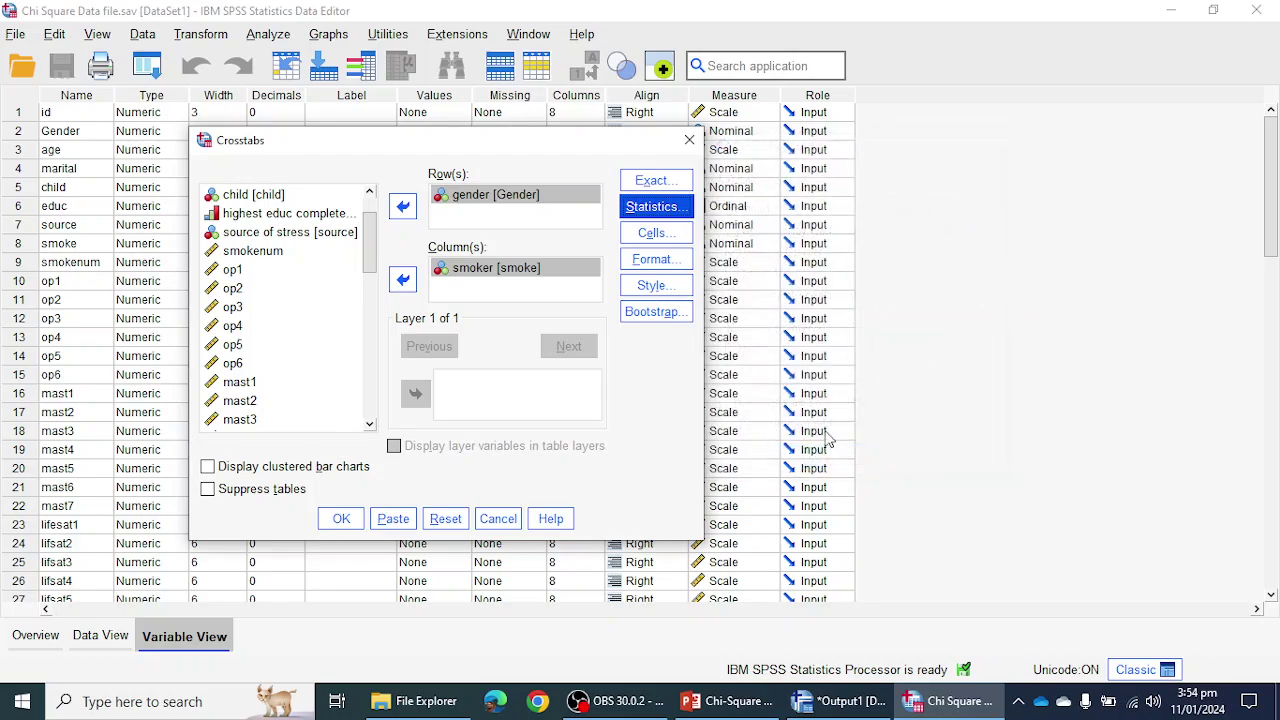
Add row percentages to the crosstab's cell display and run the analysis.
click(667, 235)
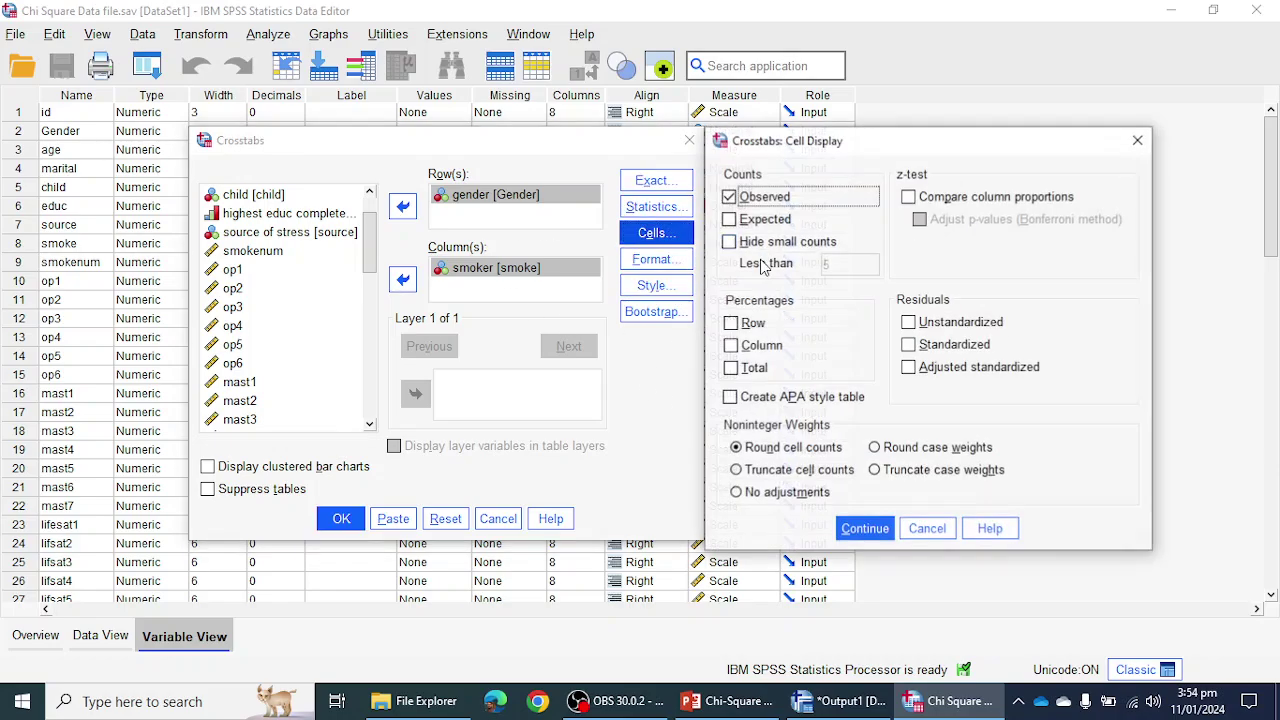
click(732, 324)
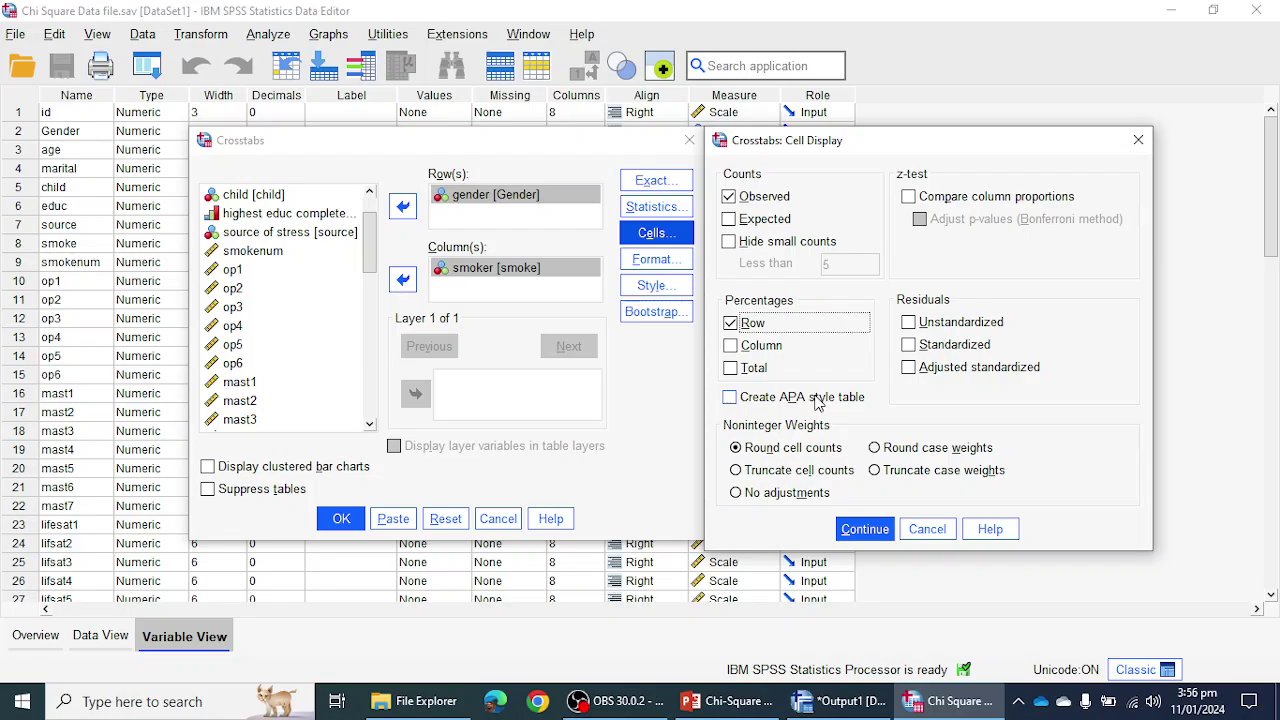
click(866, 533)
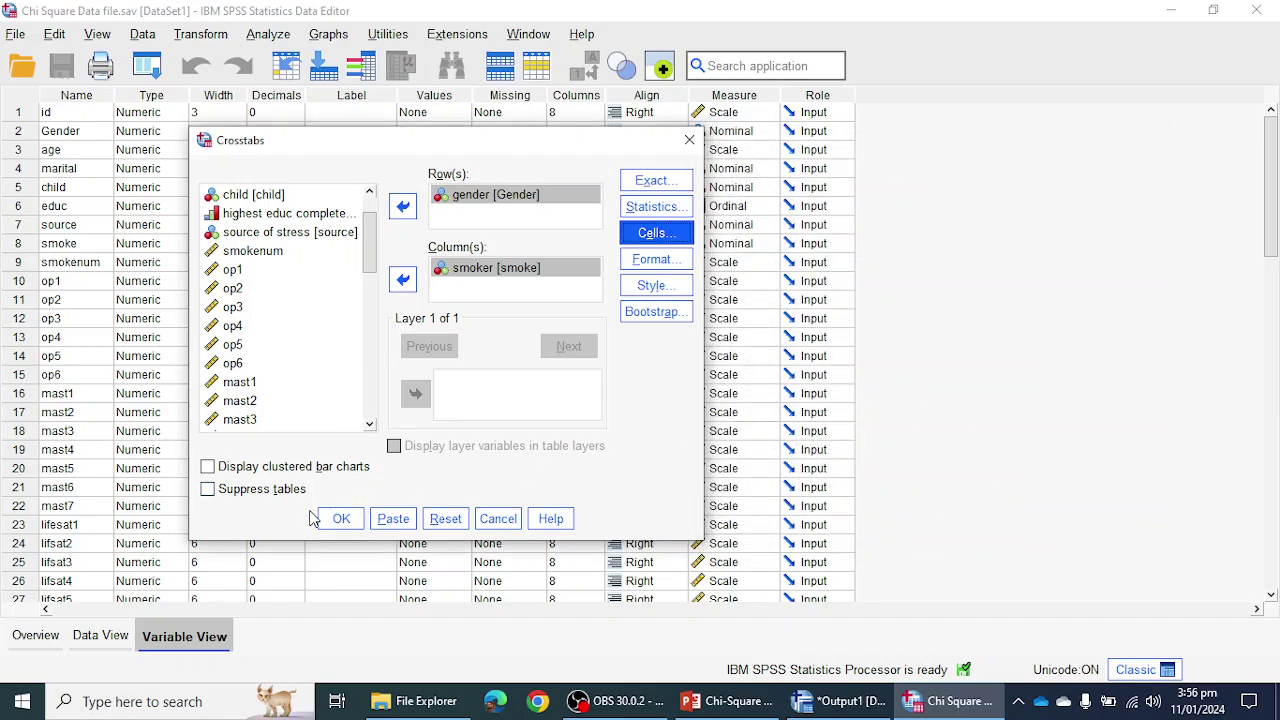
click(343, 520)
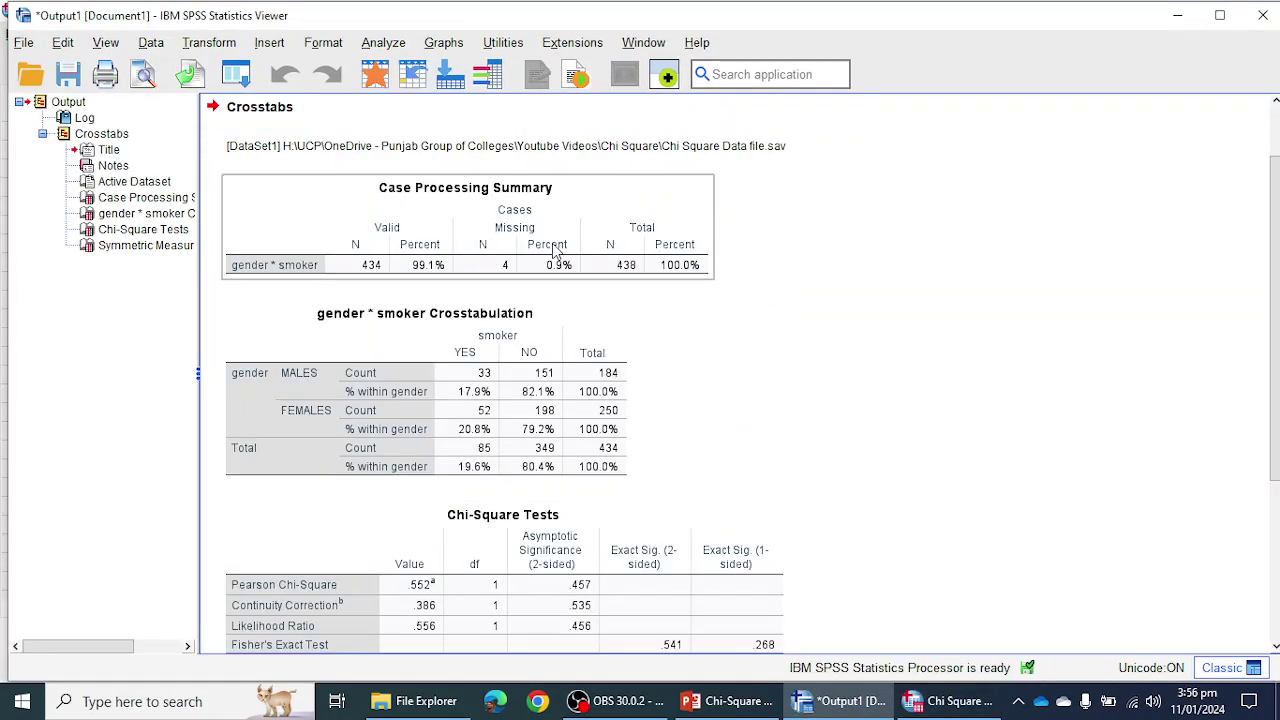
Examine the gender by smoker crosstabulation, the Chi-Square Tests table with its footnotes, and the Symmetric Measures in the output.
scroll(556, 250, down, 3)
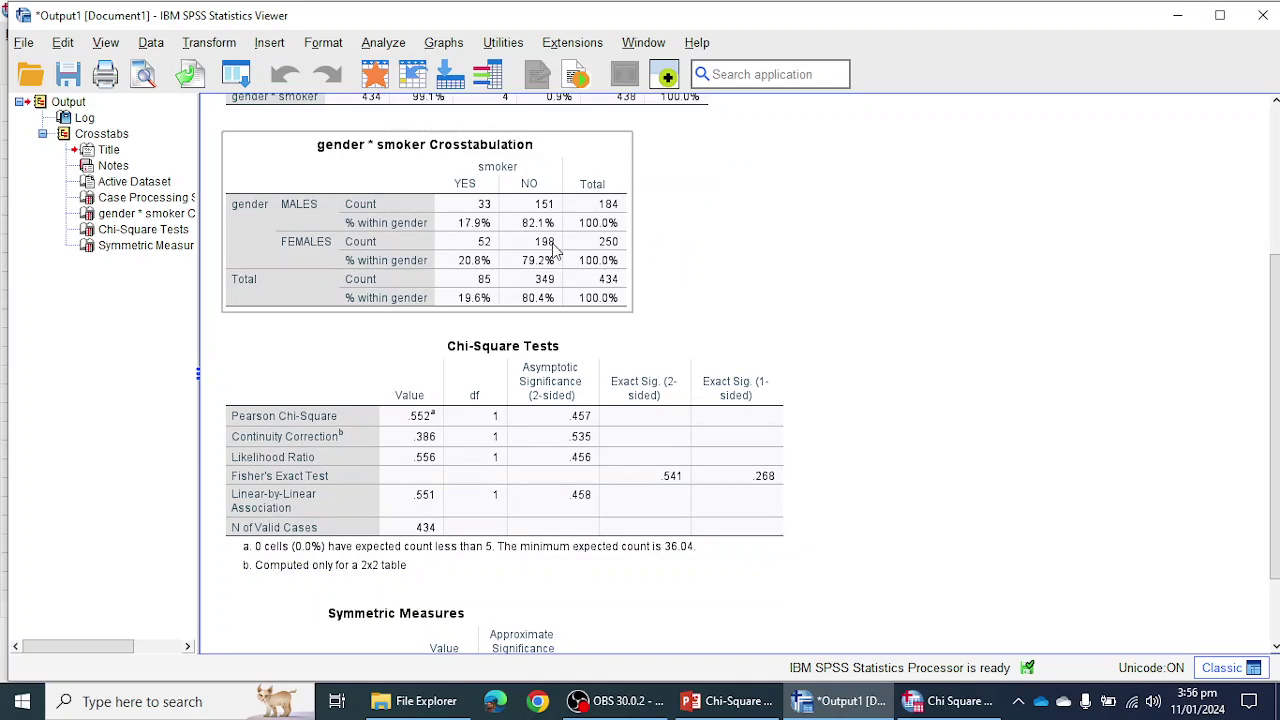
scroll(558, 240, up, 2)
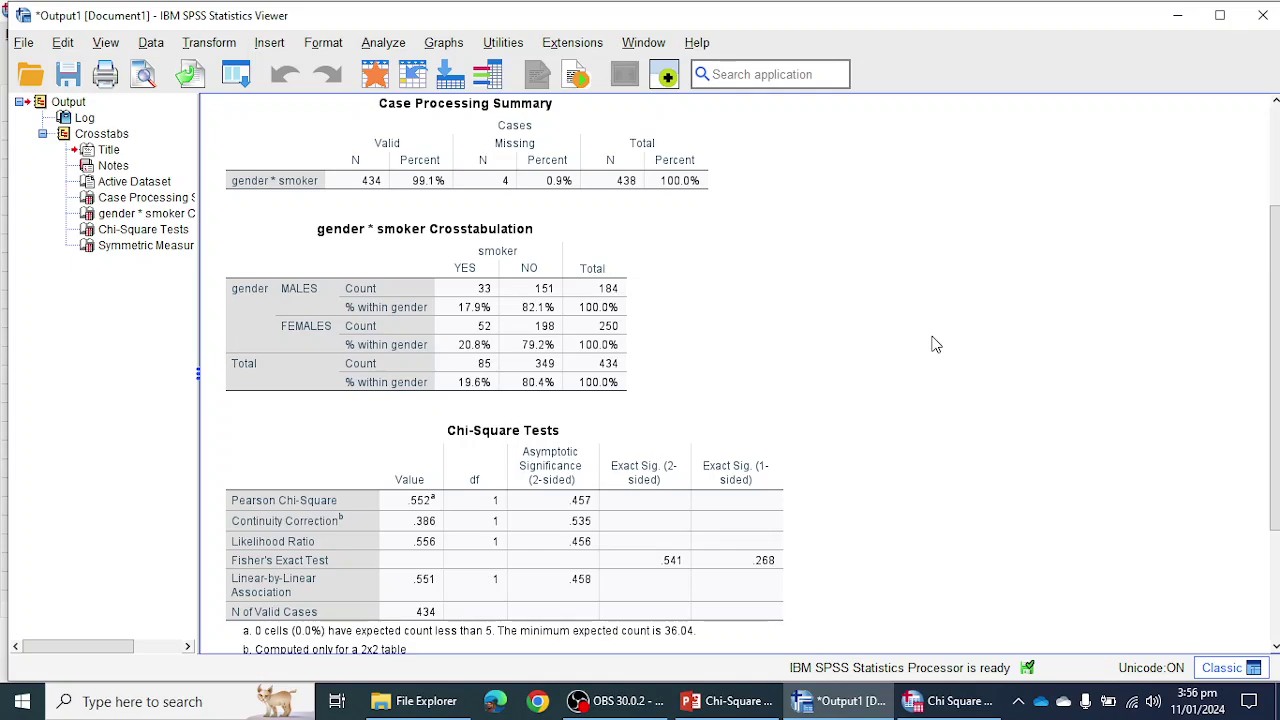
click(576, 331)
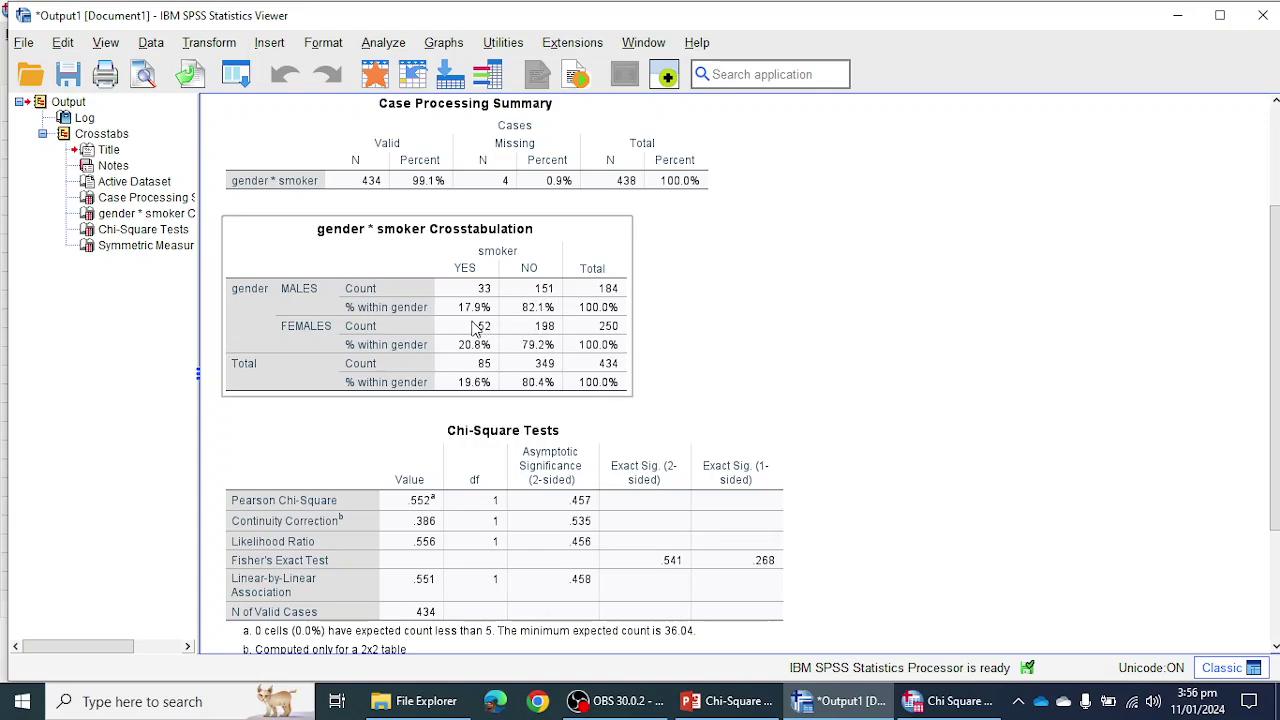
click(654, 238)
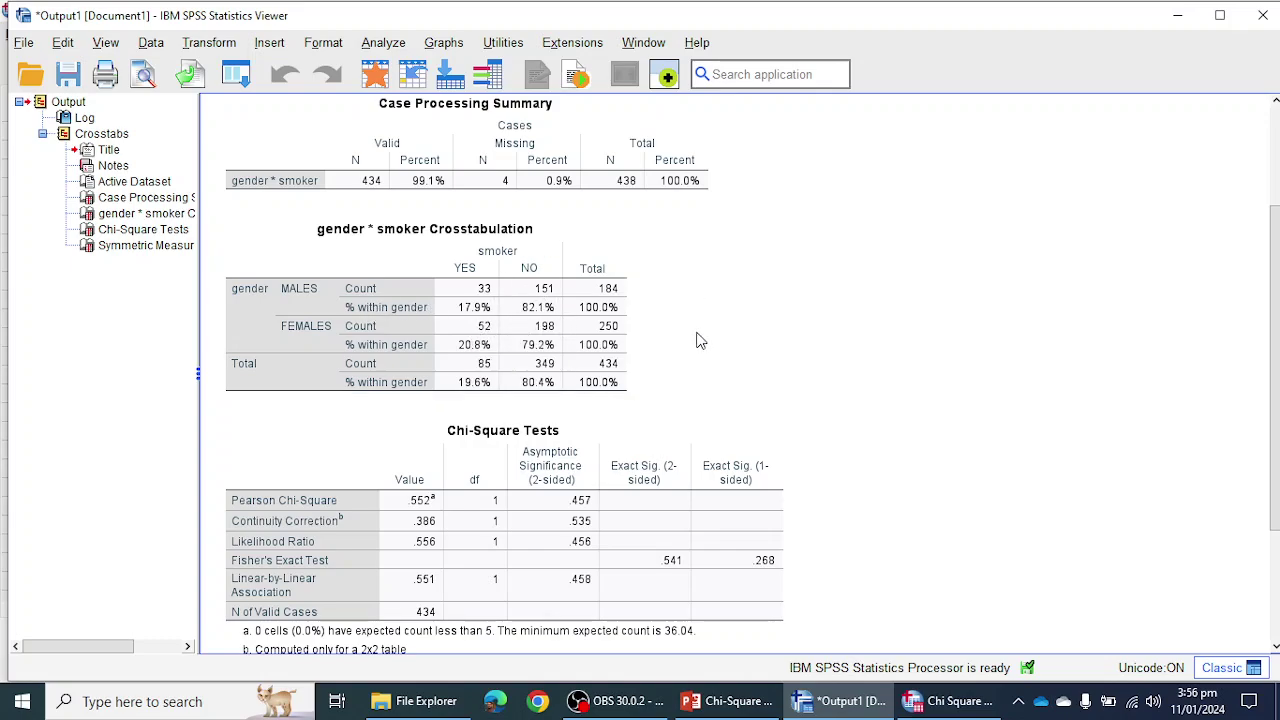
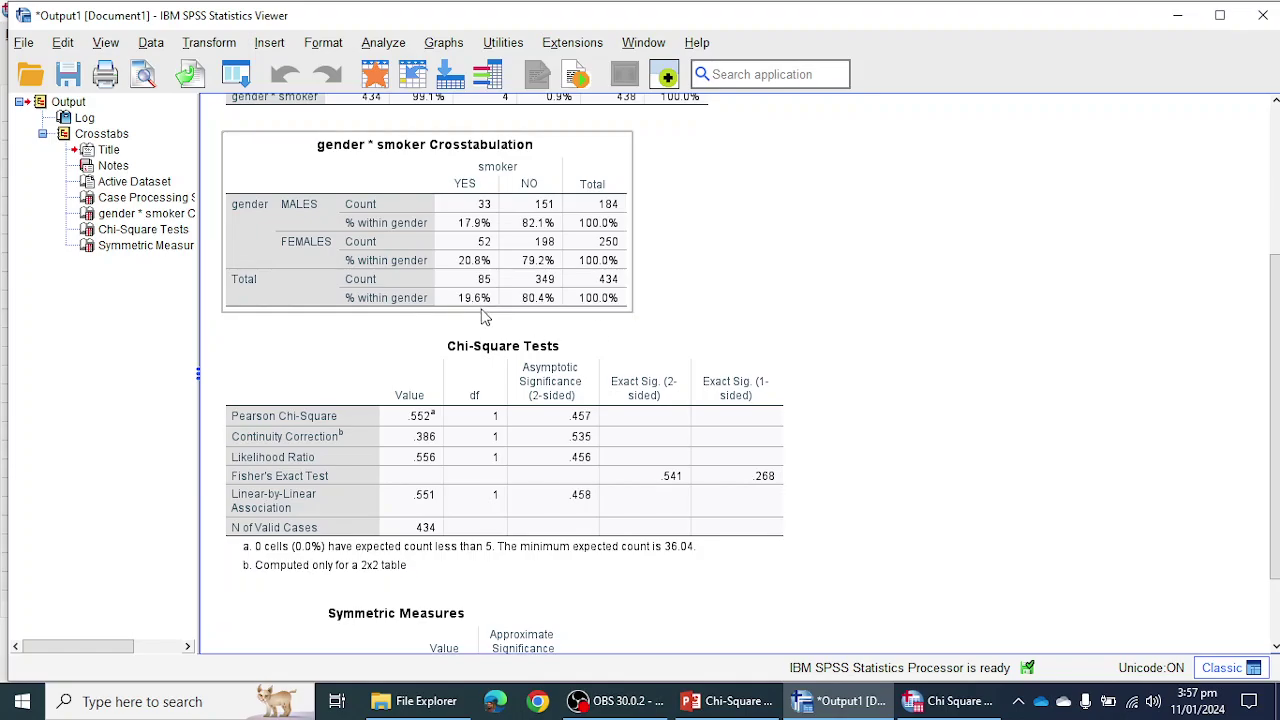
scroll(484, 312, down, 2)
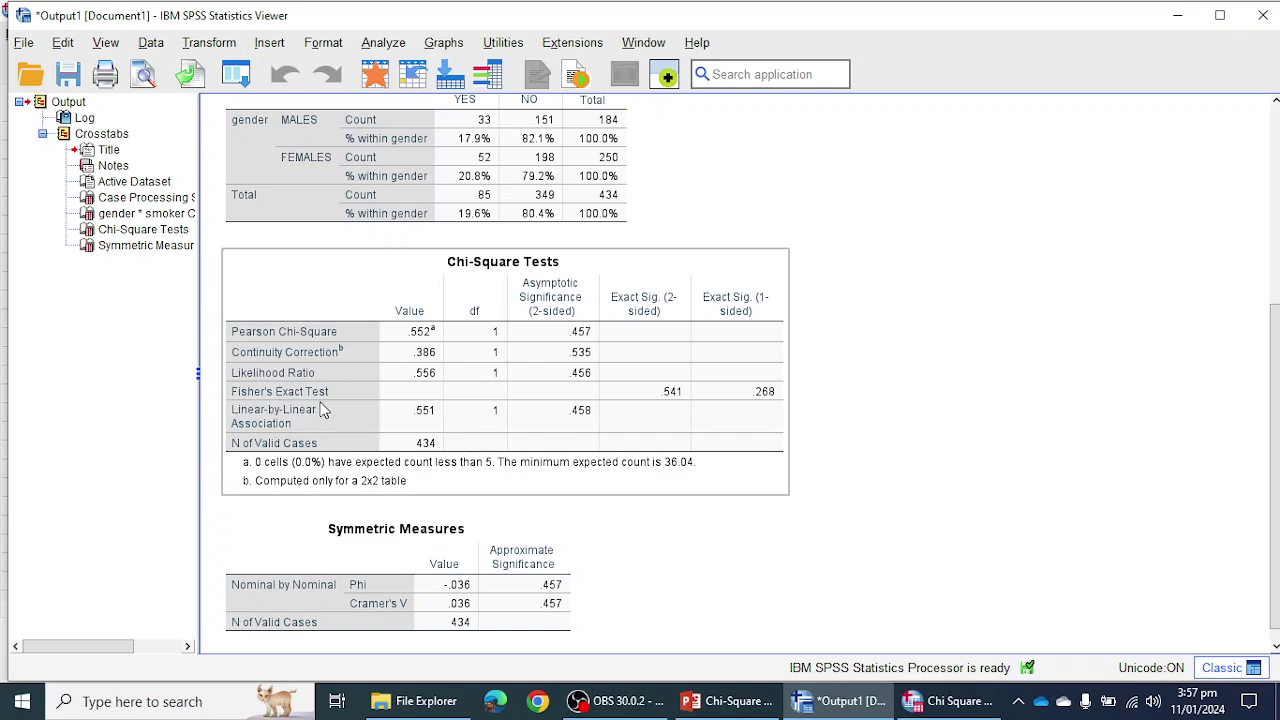
click(936, 337)
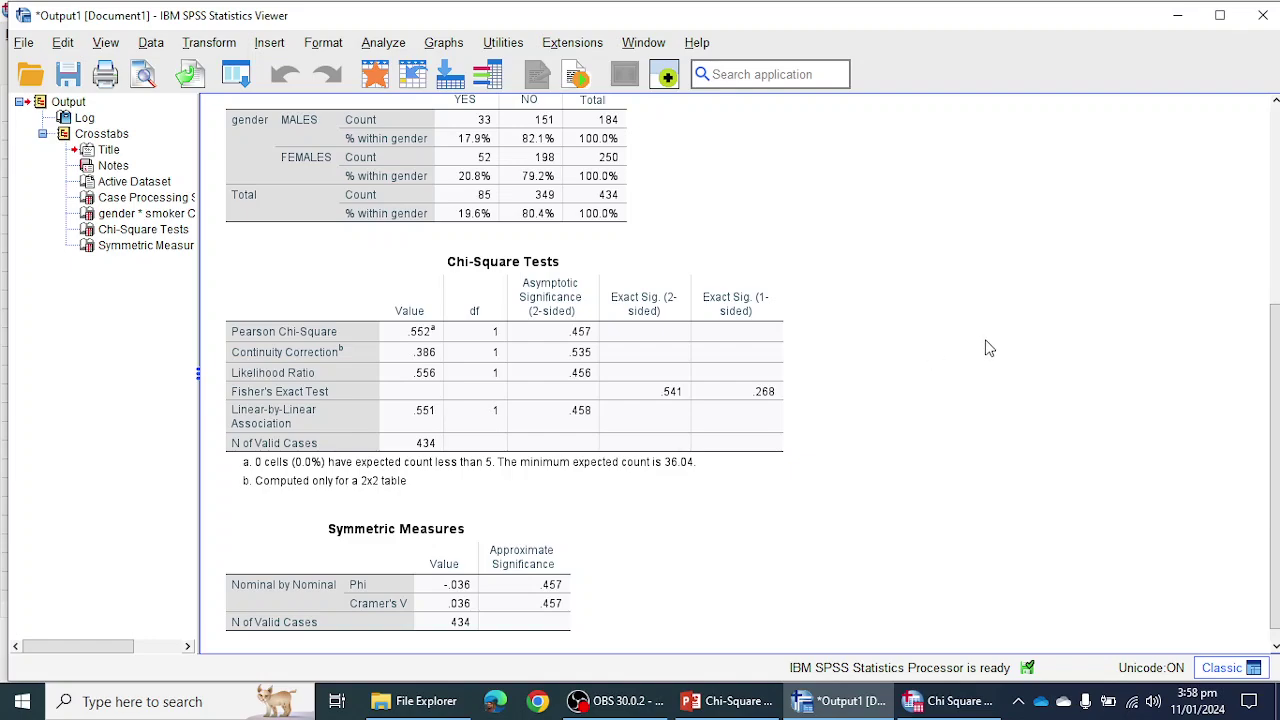
click(772, 452)
click(700, 290)
scroll(690, 300, down, 1)
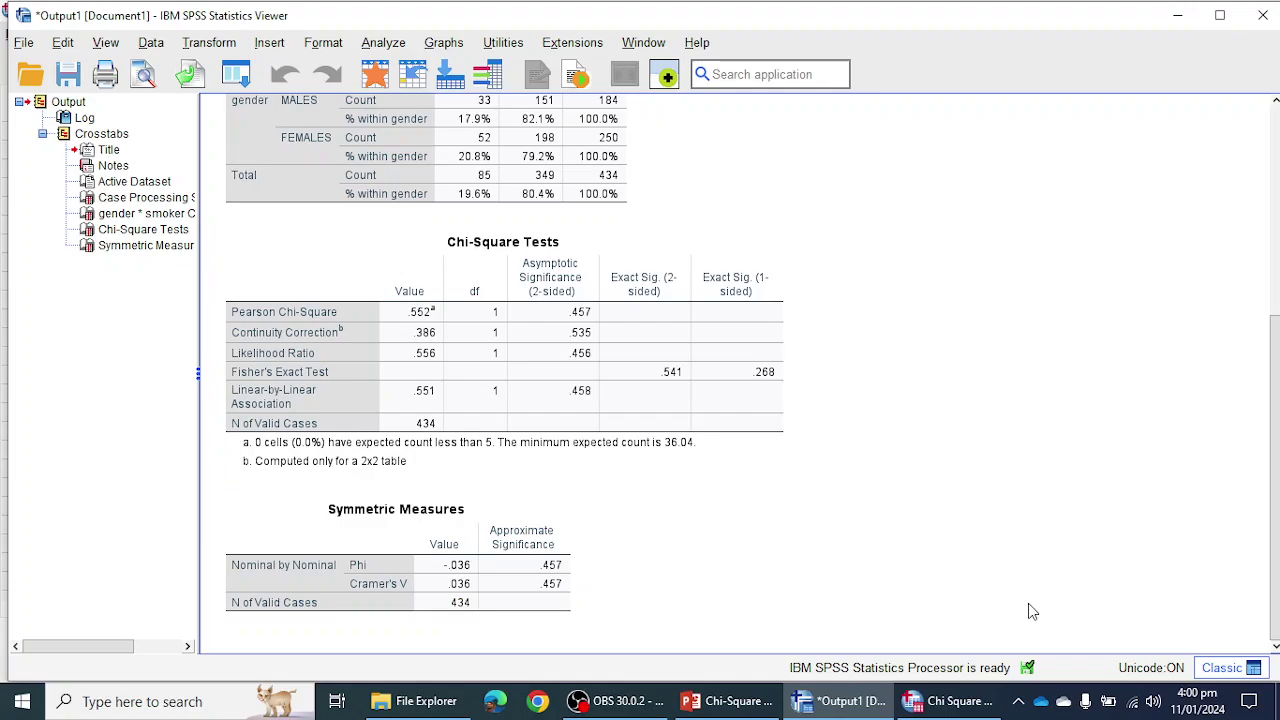
Switch back to the PowerPoint presentation and review the slides on interpreting the crosstabulation and chi-square output.
click(740, 704)
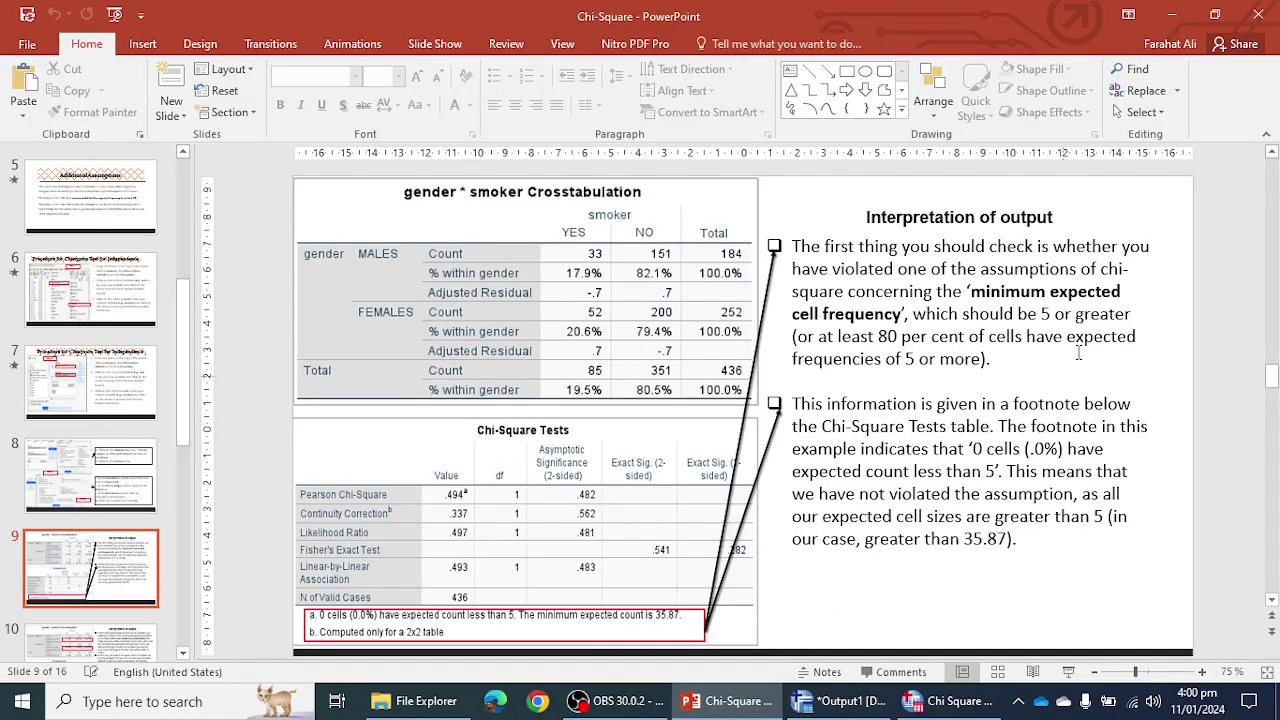
scroll(1081, 337, down, 5)
scroll(1081, 337, up, 3)
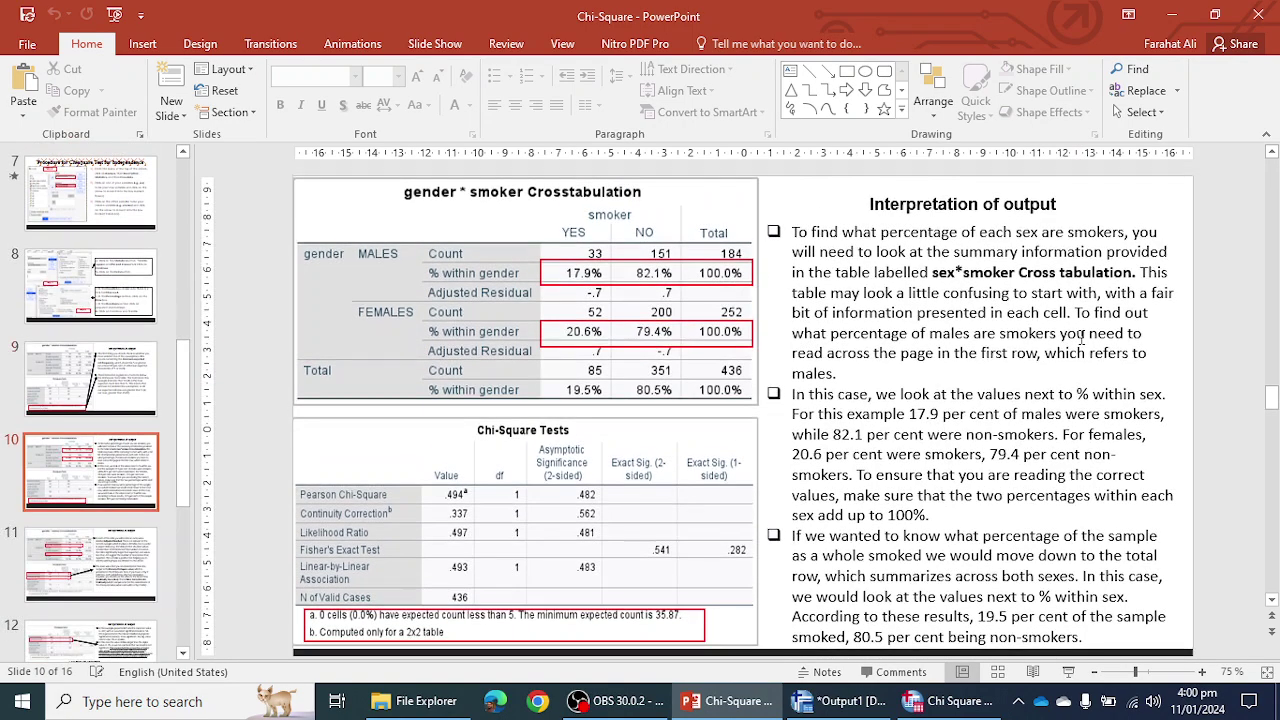
scroll(1081, 337, down, 6)
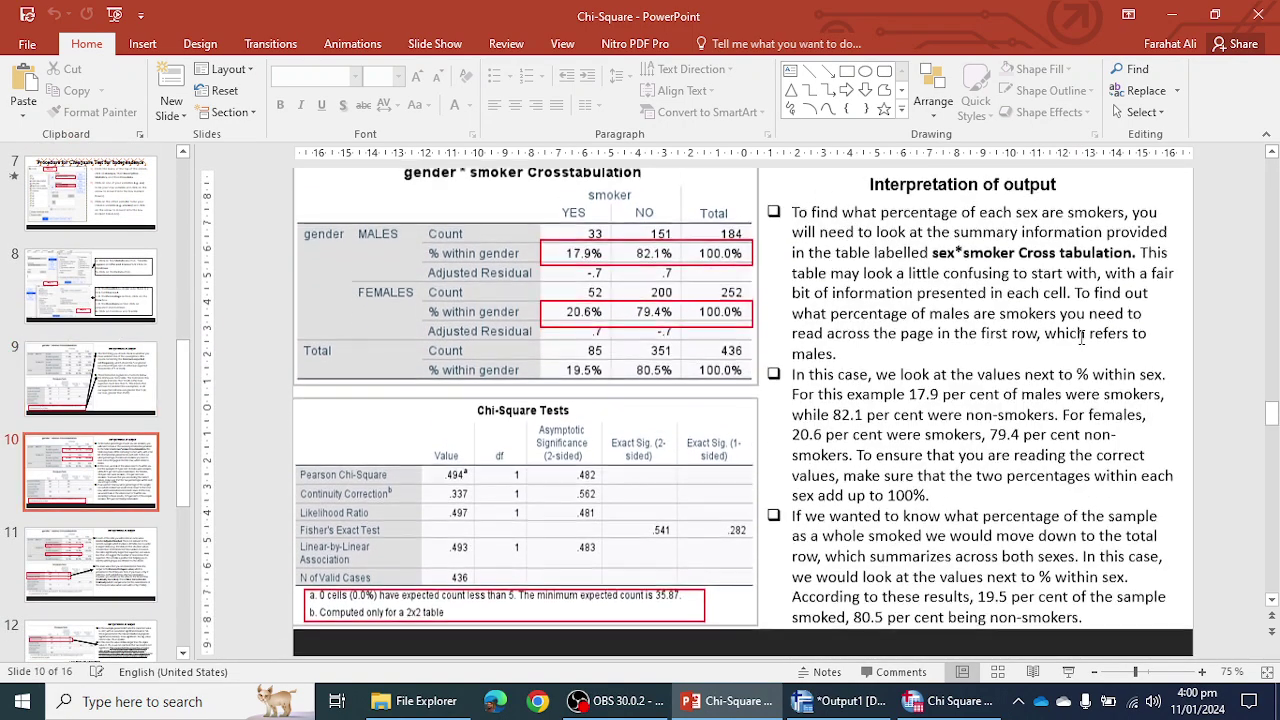